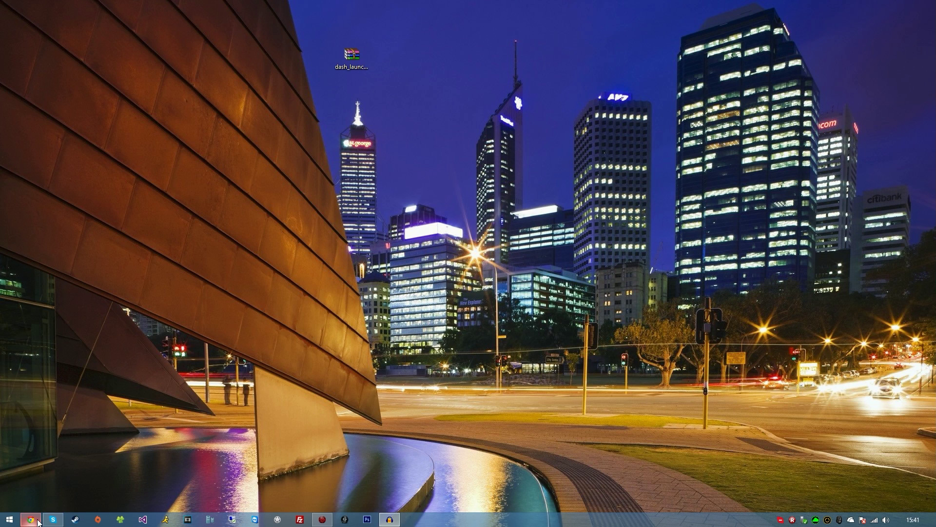
# Download dash_launch_v3.13.zip from sendspace and extract its contents into a desktop folder named Dash Launch V3.13.
pyautogui.click(190, 390)
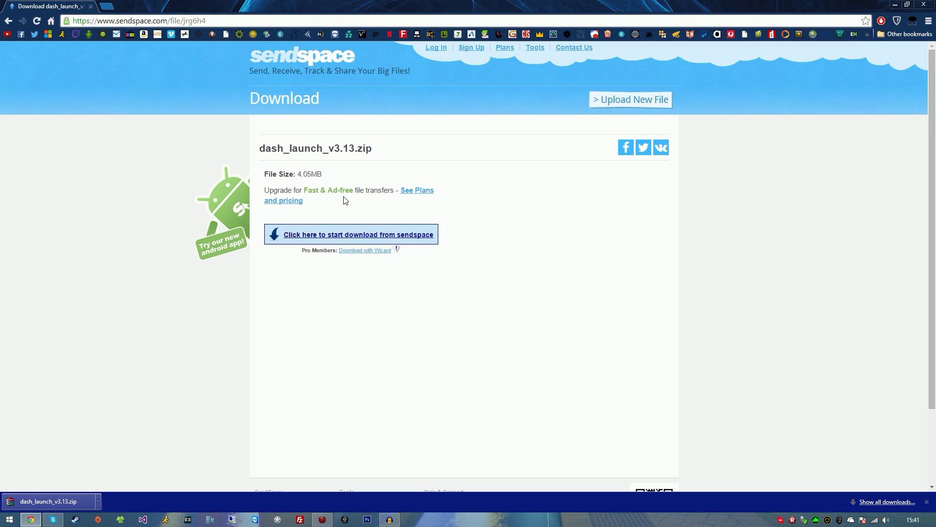
pyautogui.click(29, 521)
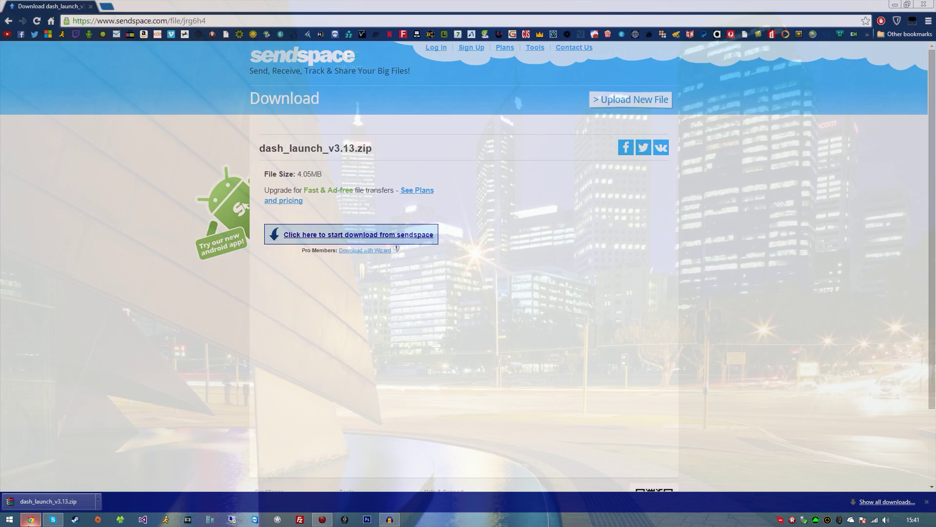
pyautogui.moveTo(312, 37); pyautogui.dragTo(387, 89)
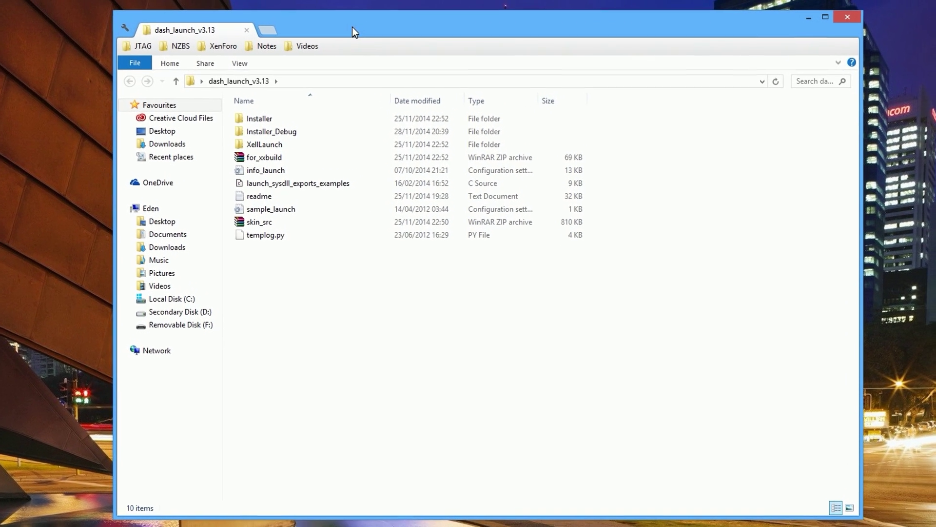
pyautogui.moveTo(288, 314); pyautogui.dragTo(275, 112)
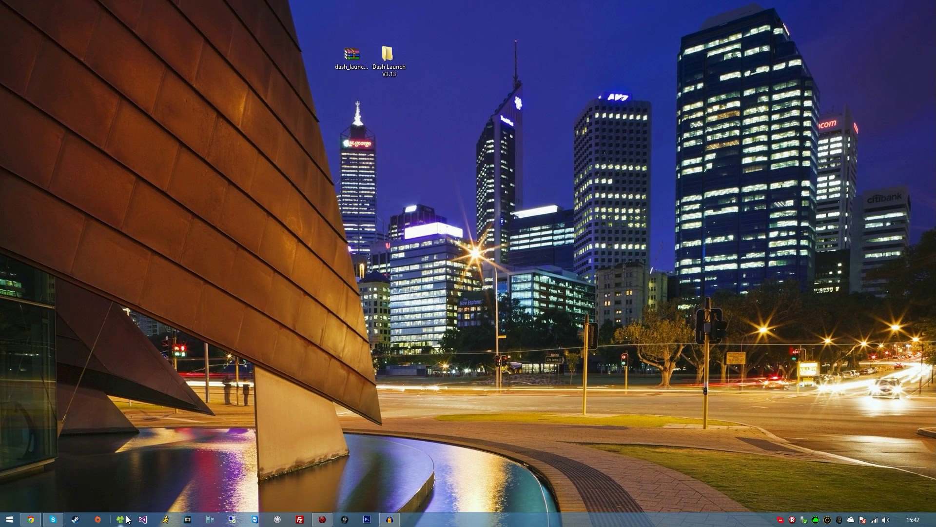
# Quick-format Removable Disk (F:) as FAT32 with a 16-kilobyte allocation unit size.
pyautogui.press('super+e')
pyautogui.moveTo(635, 60); pyautogui.dragTo(534, 74)
pyautogui.moveTo(608, 274); pyautogui.dragTo(642, 254)
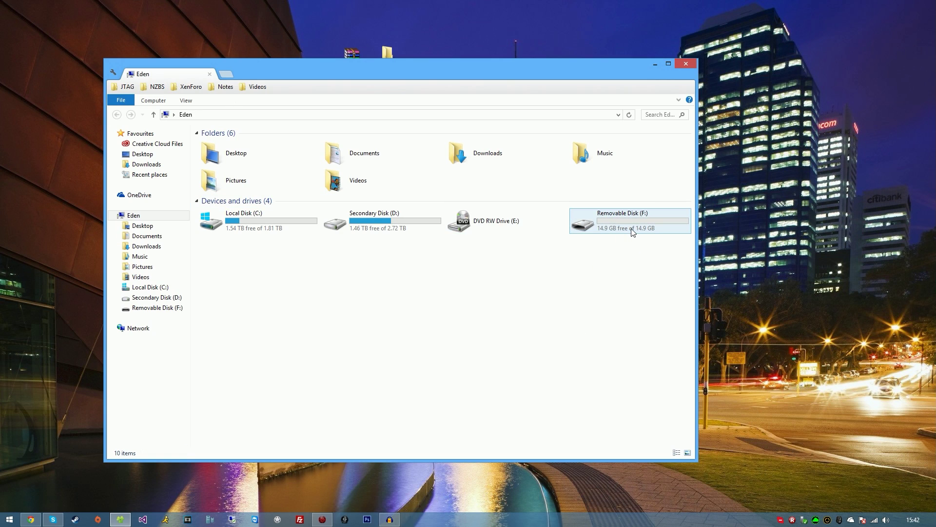
pyautogui.rightClick(636, 230)
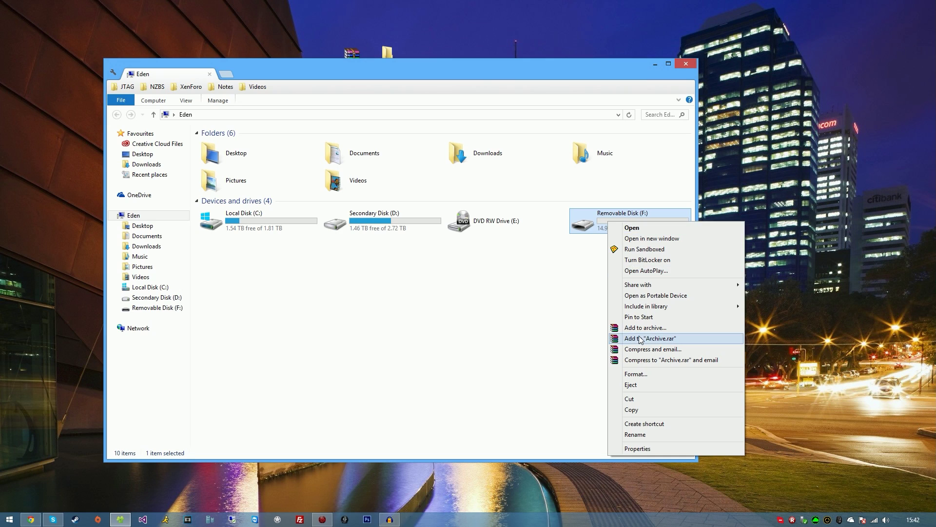
pyautogui.click(571, 279)
pyautogui.click(628, 232)
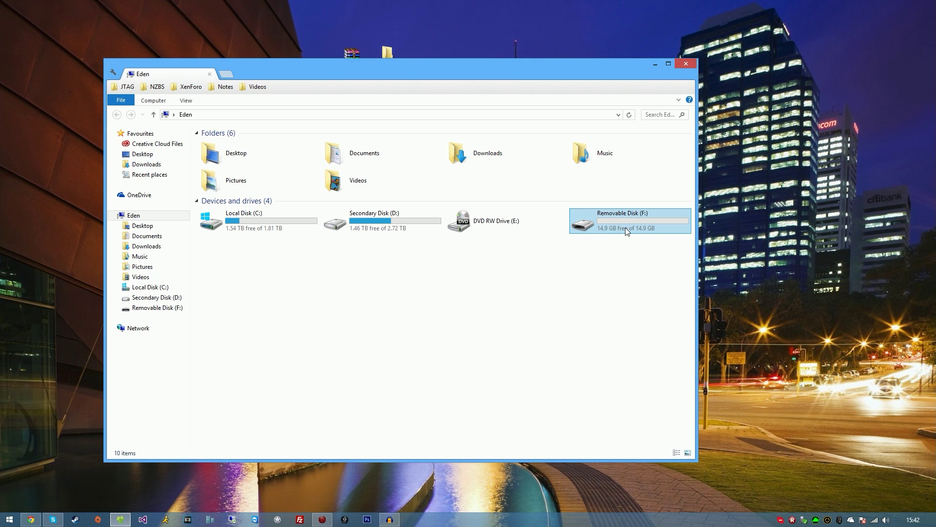
pyautogui.rightClick(617, 218)
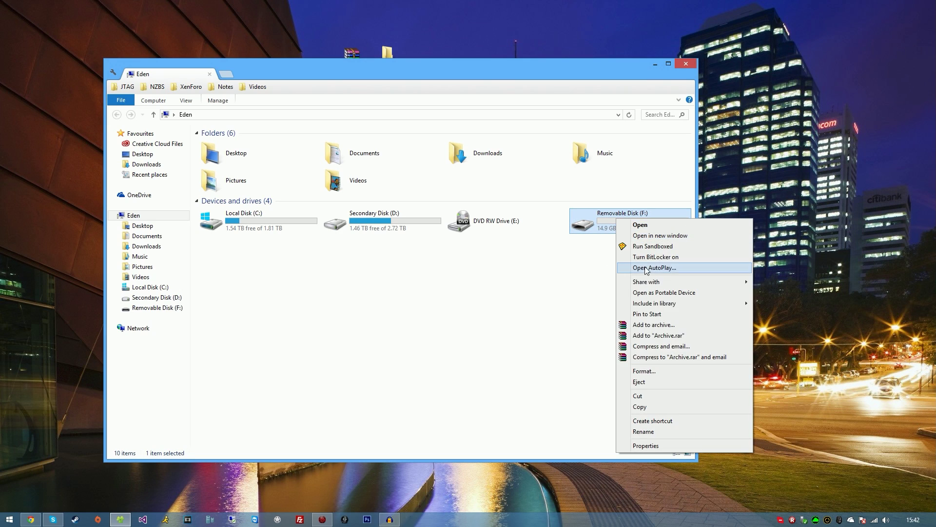
pyautogui.click(644, 371)
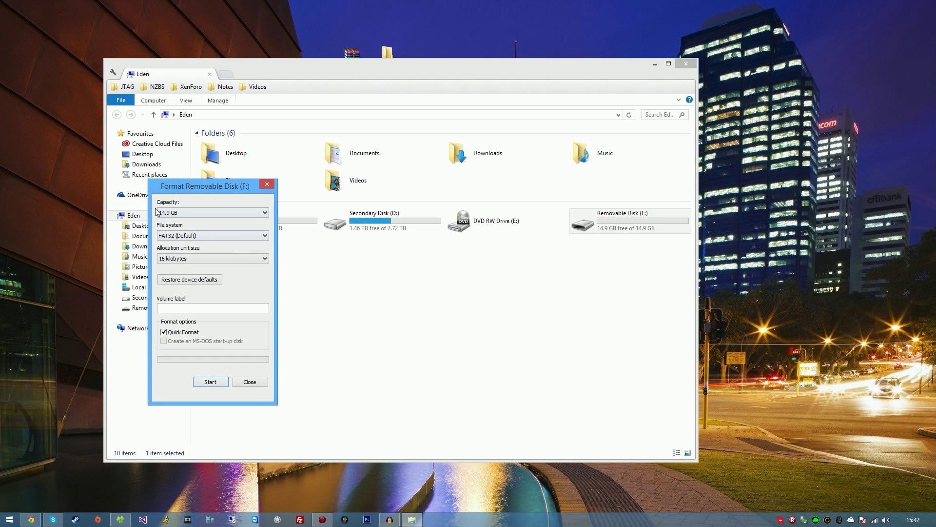
pyautogui.click(210, 382)
pyautogui.click(489, 264)
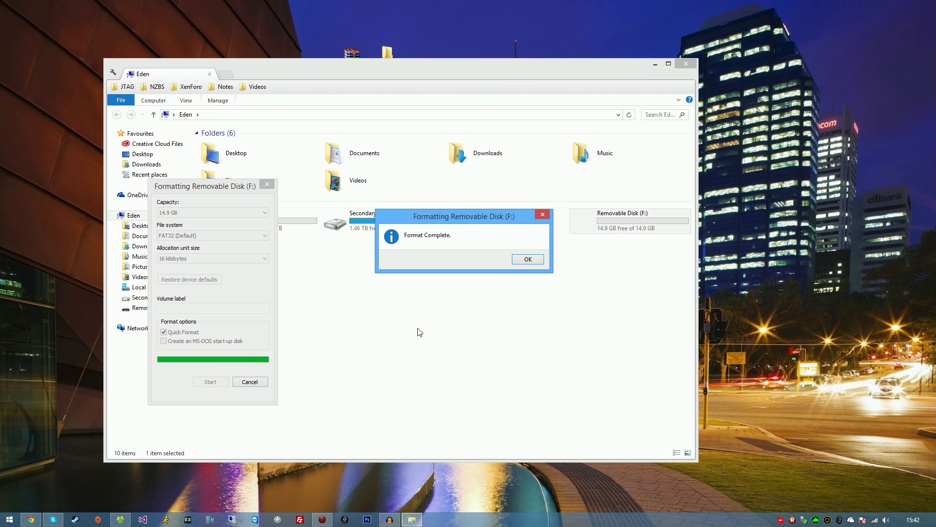
pyautogui.click(528, 259)
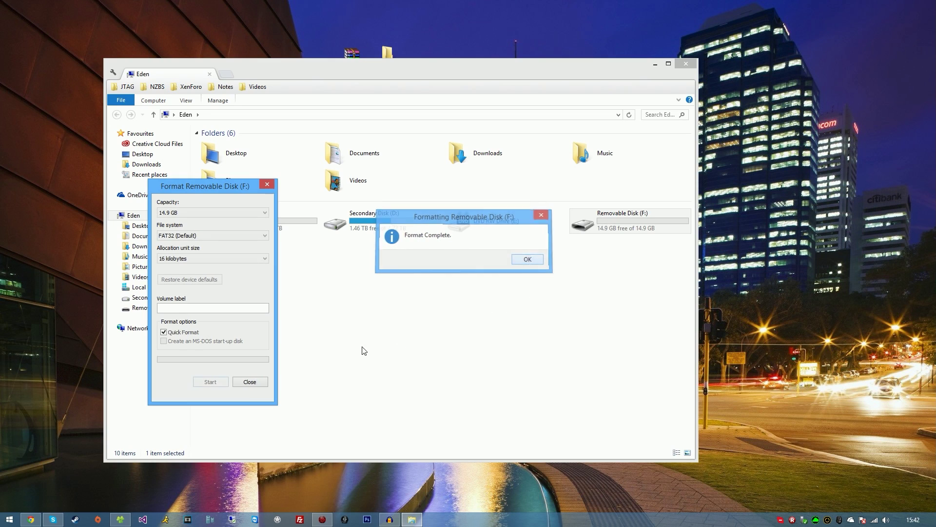
pyautogui.click(249, 382)
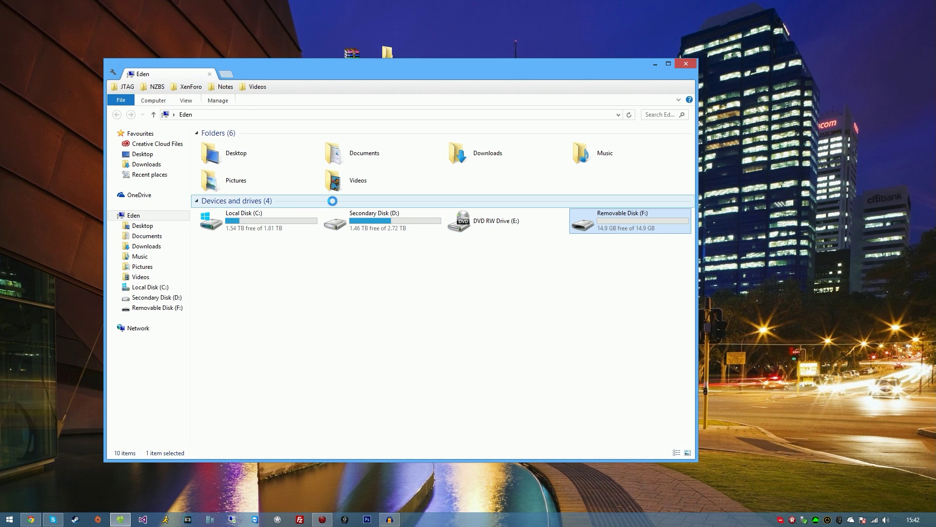
# Copy the Dash Launch V3.13 folder from the desktop to the root of Removable Disk (F:), then safely eject the drive.
pyautogui.doubleClick(614, 223)
pyautogui.moveTo(220, 150); pyautogui.dragTo(503, 276)
pyautogui.moveTo(471, 72); pyautogui.dragTo(523, 123)
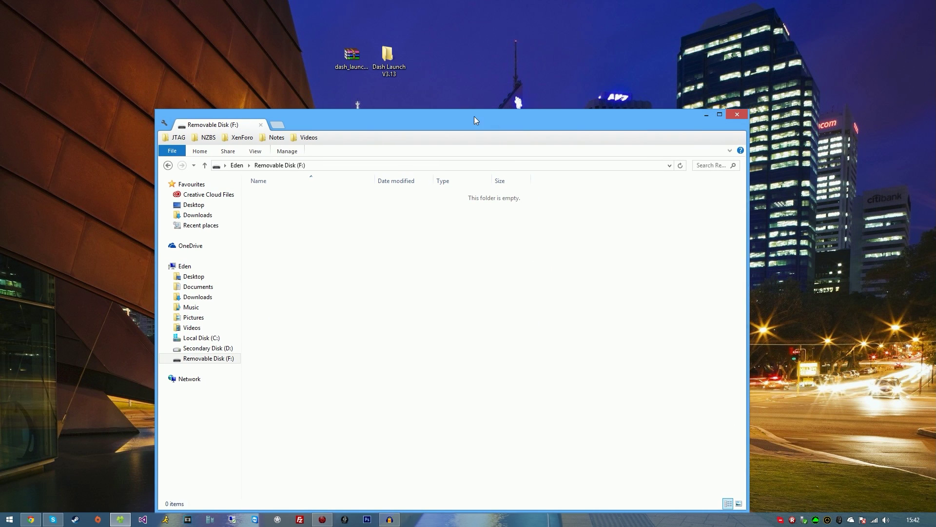
pyautogui.click(388, 55)
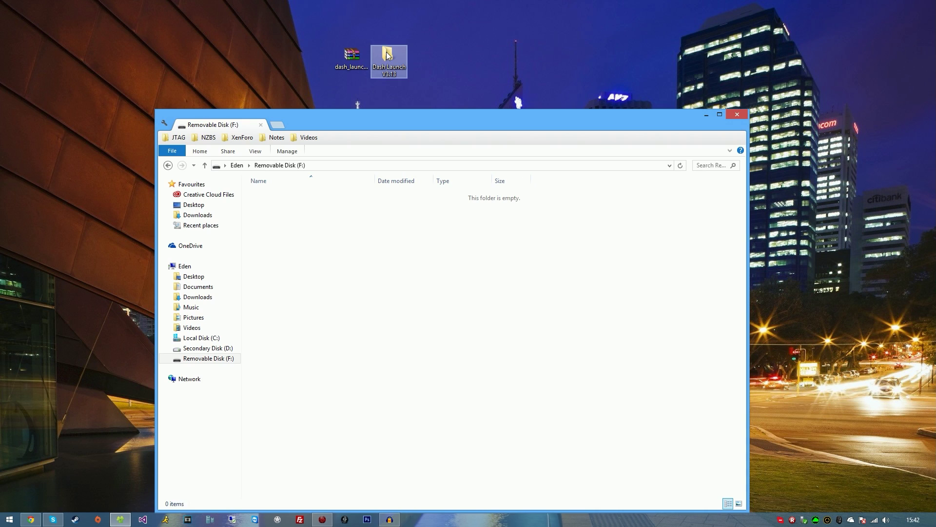
pyautogui.moveTo(388, 55); pyautogui.dragTo(331, 263)
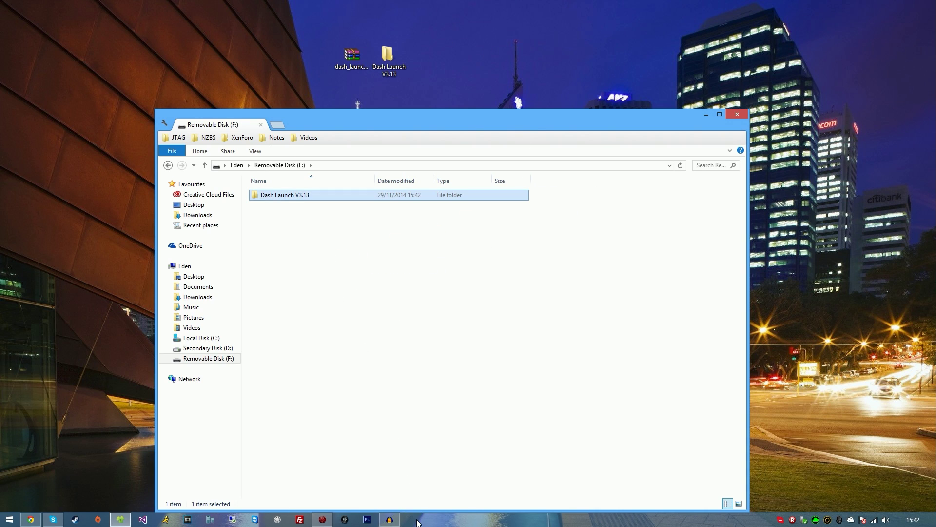
pyautogui.moveTo(394, 121); pyautogui.dragTo(374, 65)
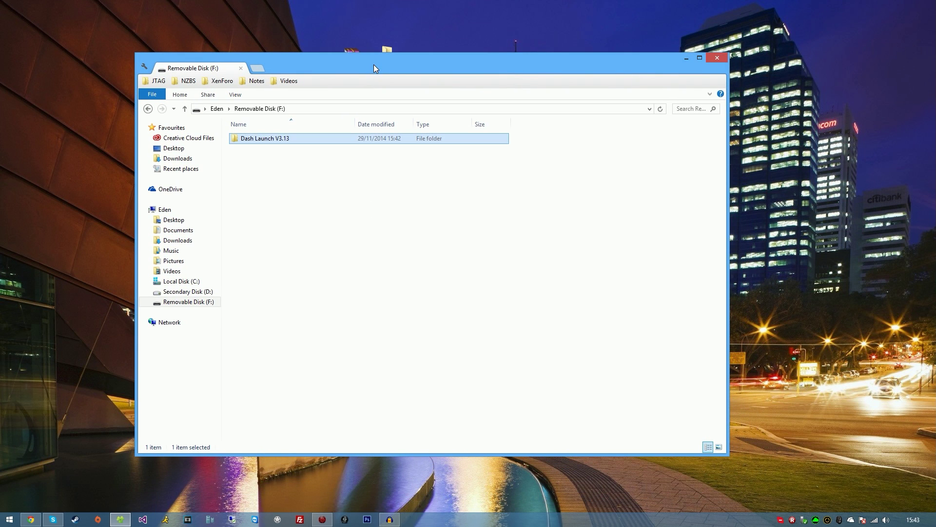
pyautogui.click(718, 58)
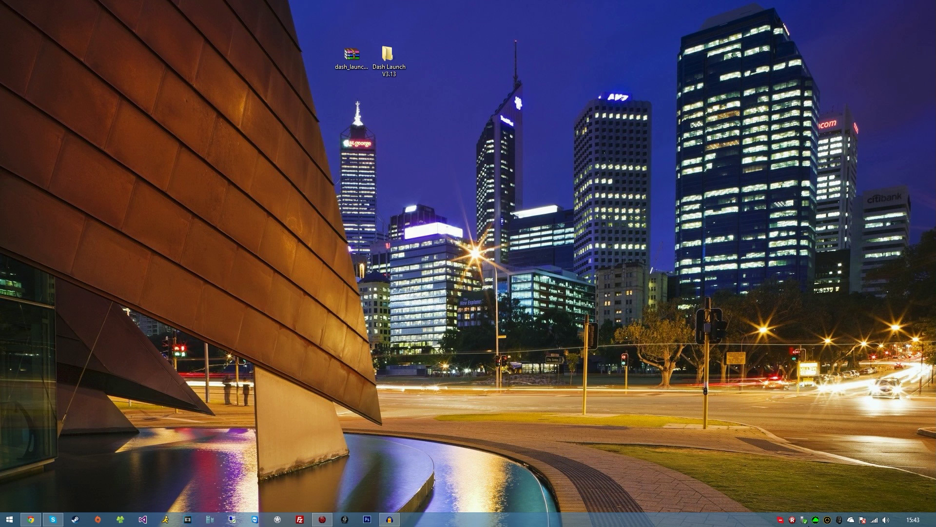
pyautogui.click(810, 522)
pyautogui.click(822, 502)
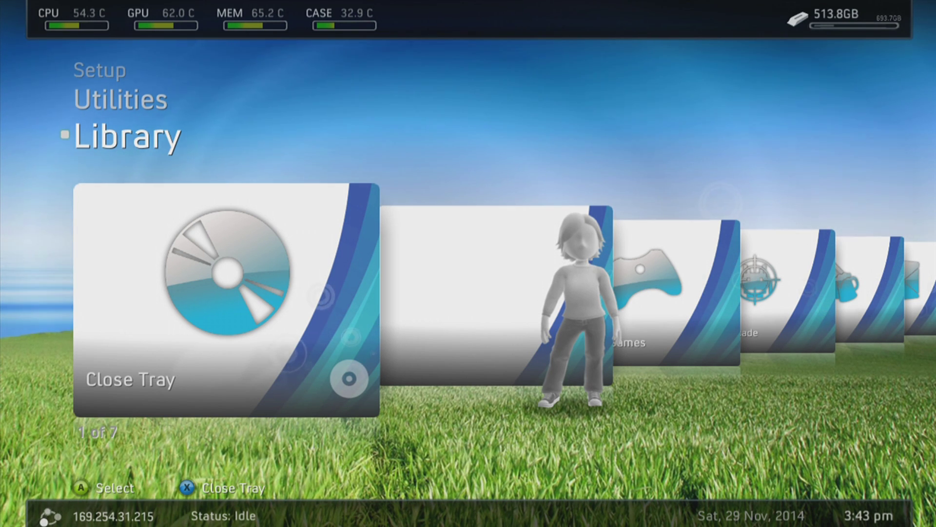
# In Freestyle Dash on the console, open the File Manager and select the Dash Launch V3.13 folder on Usb0:.
pyautogui.press('Up')
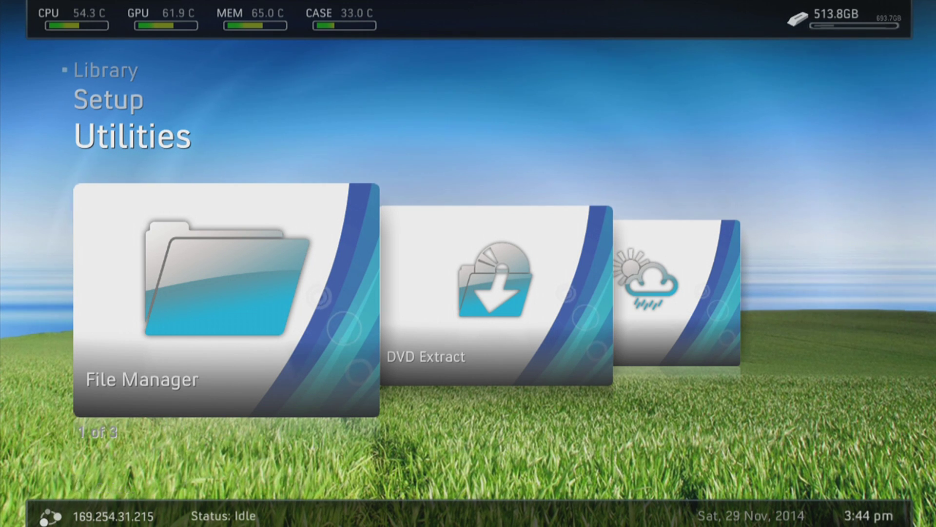
pyautogui.press('Return')
pyautogui.press('Right')
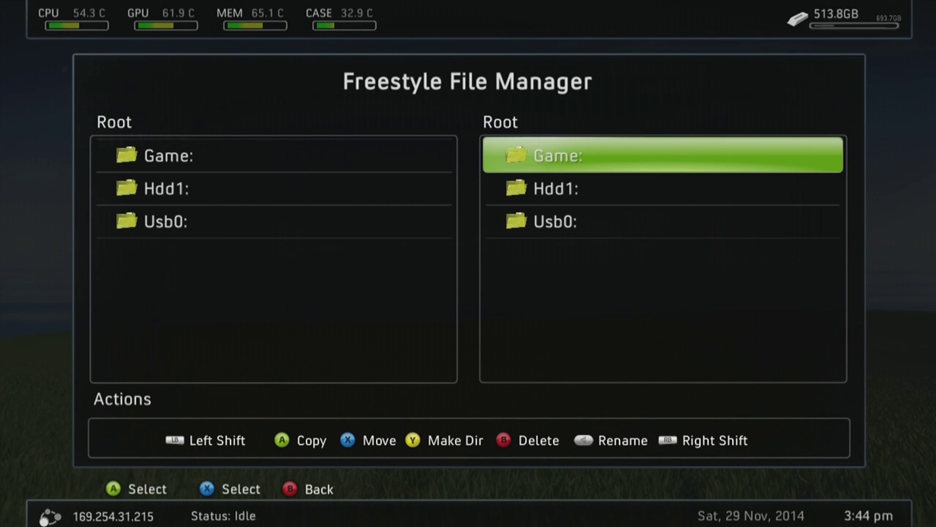
pyautogui.press('Down')
pyautogui.press('Down')
pyautogui.press('Return')
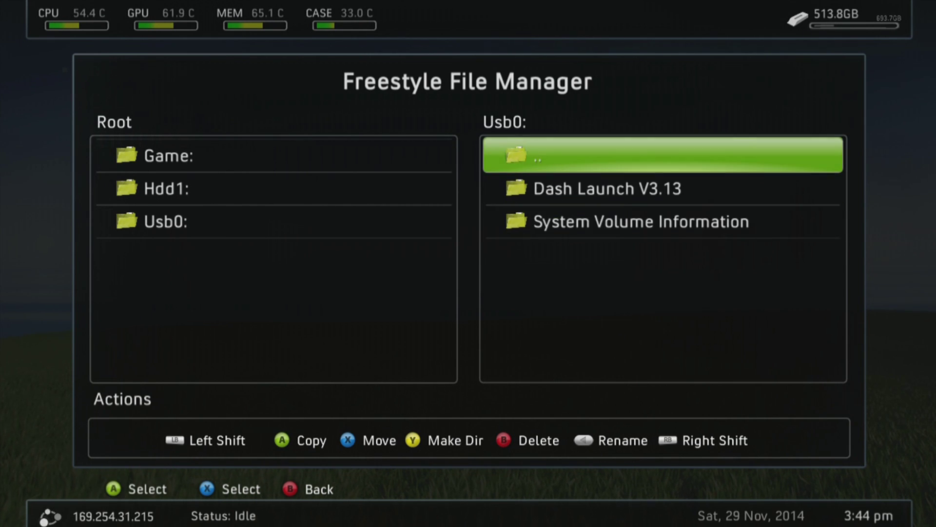
pyautogui.press('Down')
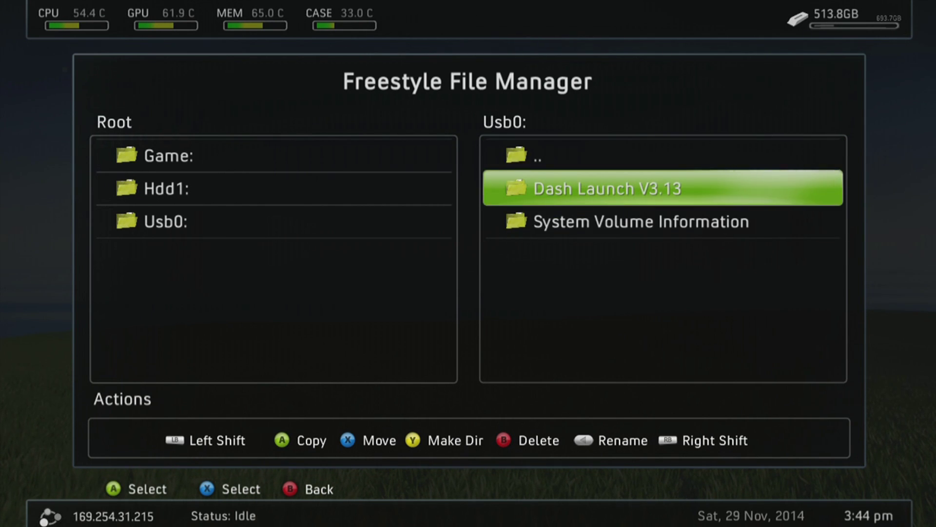
# Open the Homebrew folder on Hdd1: in the other file pane as the copy destination.
pyautogui.press('Left')
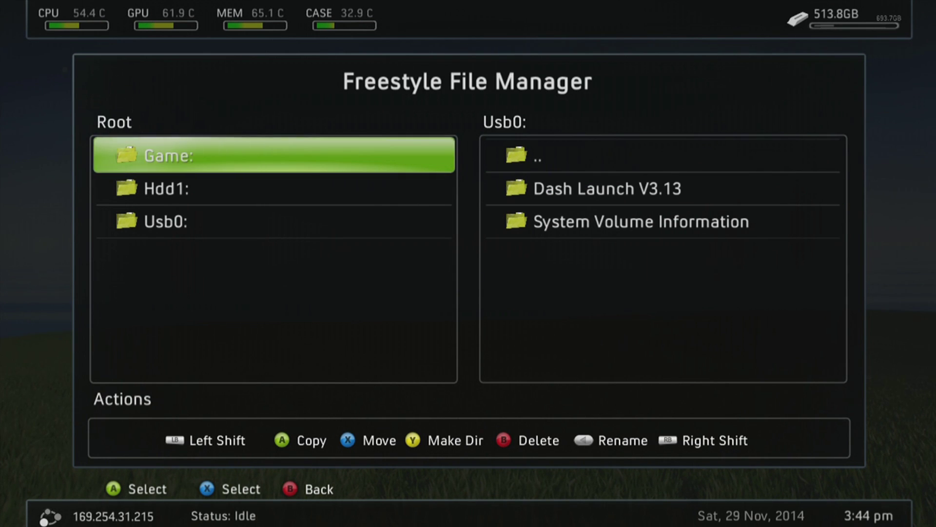
pyautogui.press('Down')
pyautogui.press('Return')
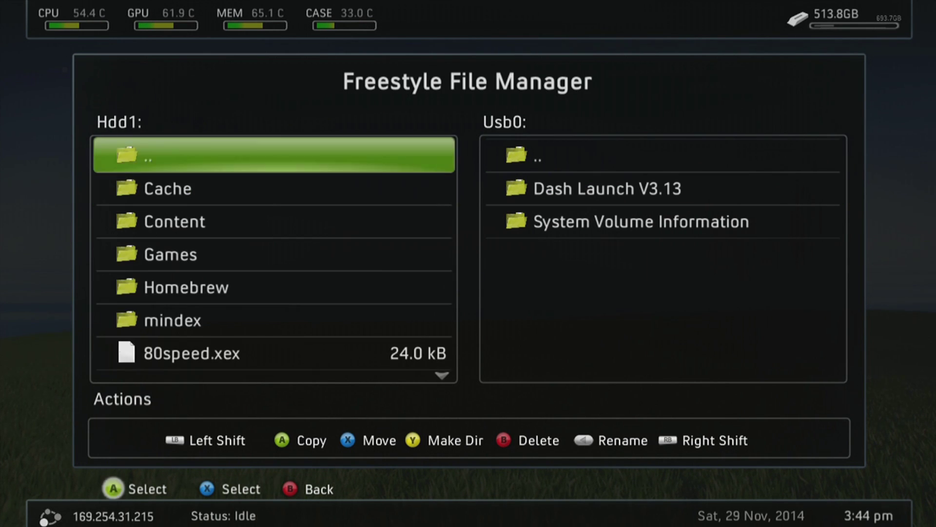
pyautogui.press('Down')
pyautogui.press('Down')
pyautogui.press('Down')
pyautogui.press('Down')
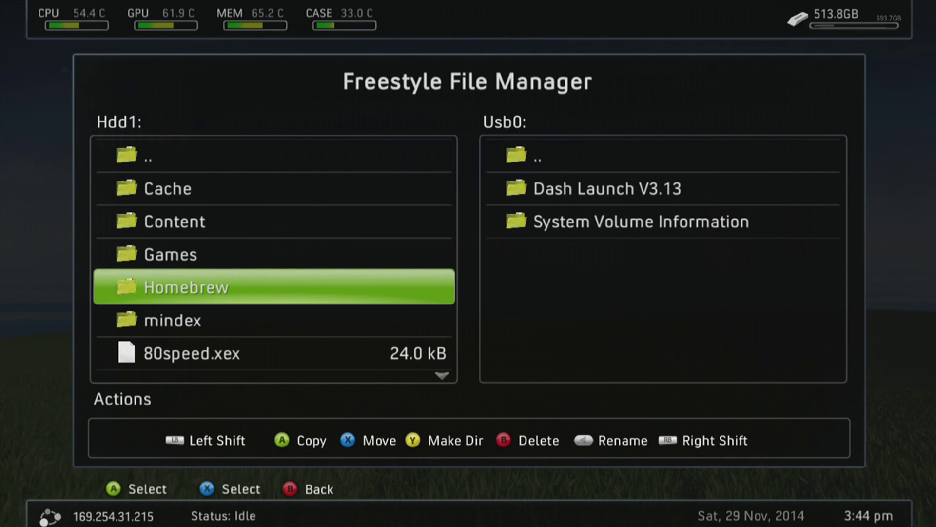
pyautogui.press('Return')
pyautogui.press('Down')
pyautogui.press('Down')
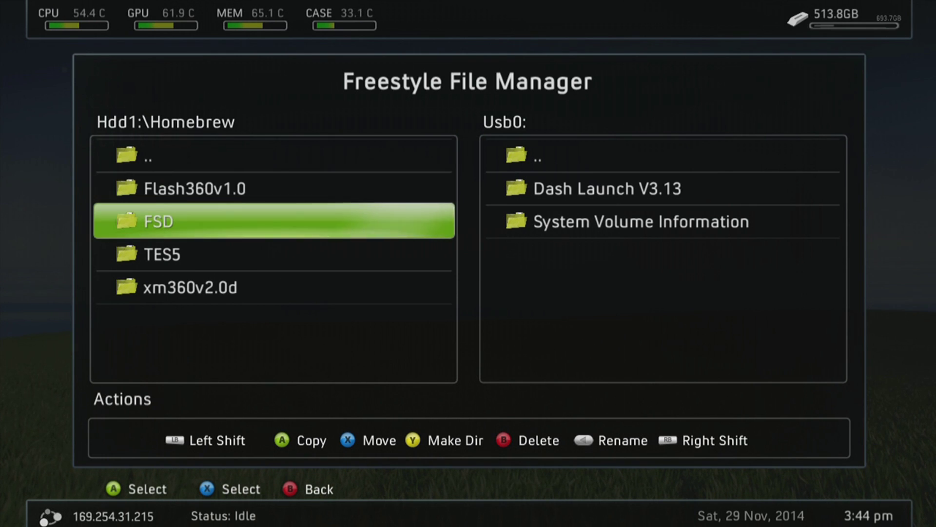
# Copy the Dash Launch V3.13 folder from Usb0: to Hdd1:\Homebrew.
pyautogui.press('Right')
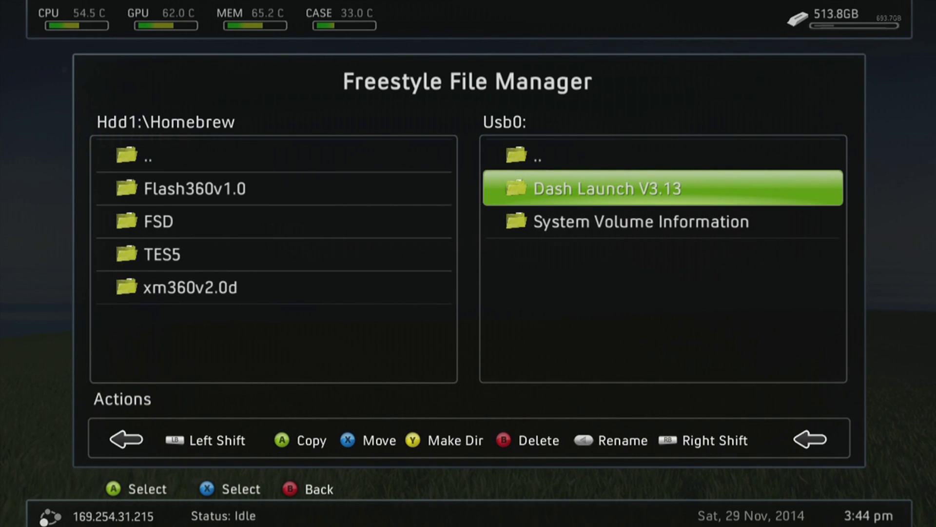
pyautogui.press('a')
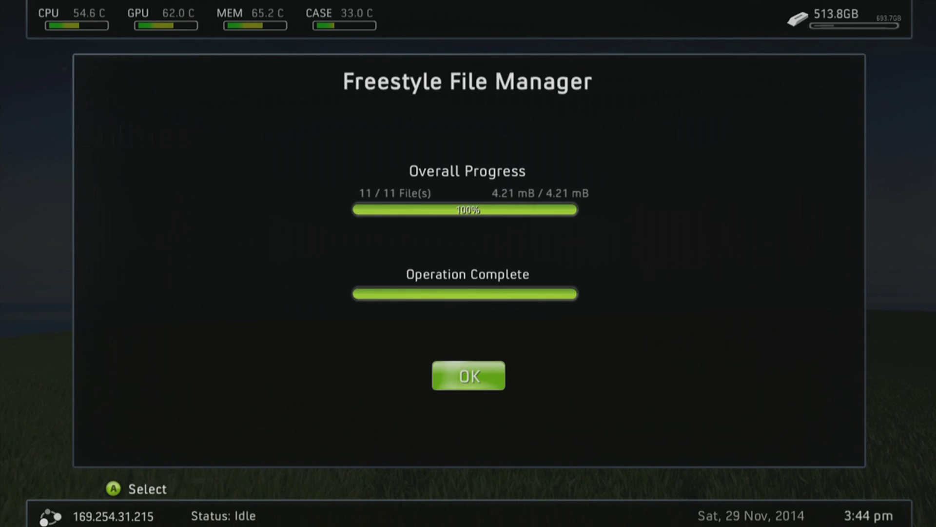
pyautogui.press('a')
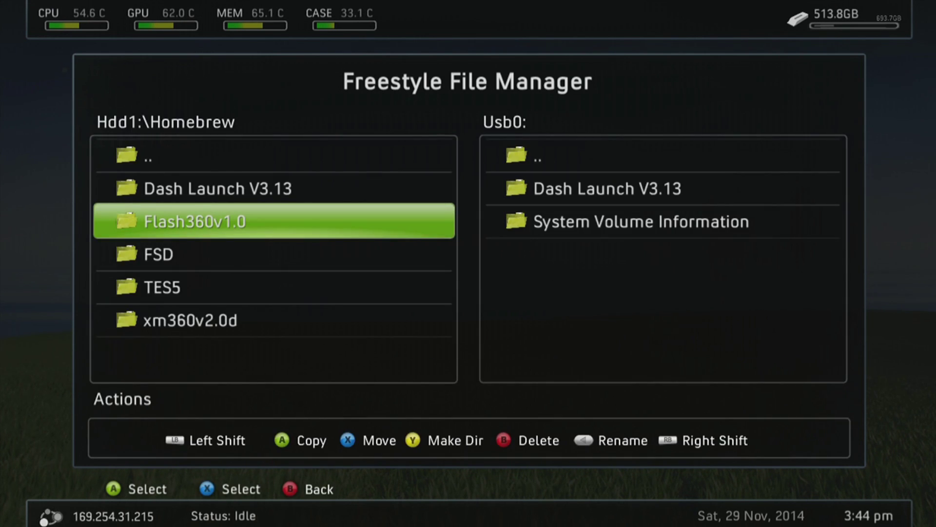
# Launch default.xex from the Installer folder inside Hdd1:\Homebrew\Dash Launch V3.13.
pyautogui.press('Up')
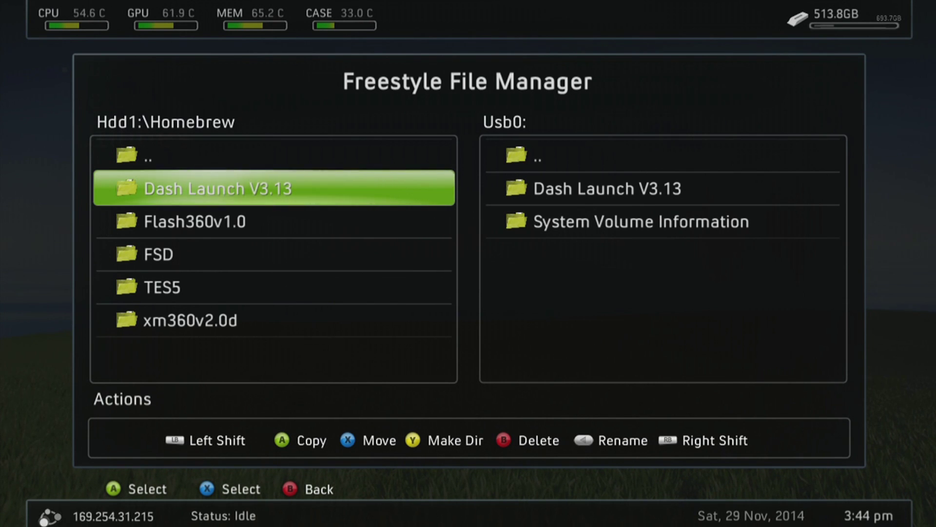
pyautogui.press('a')
pyautogui.press('Up')
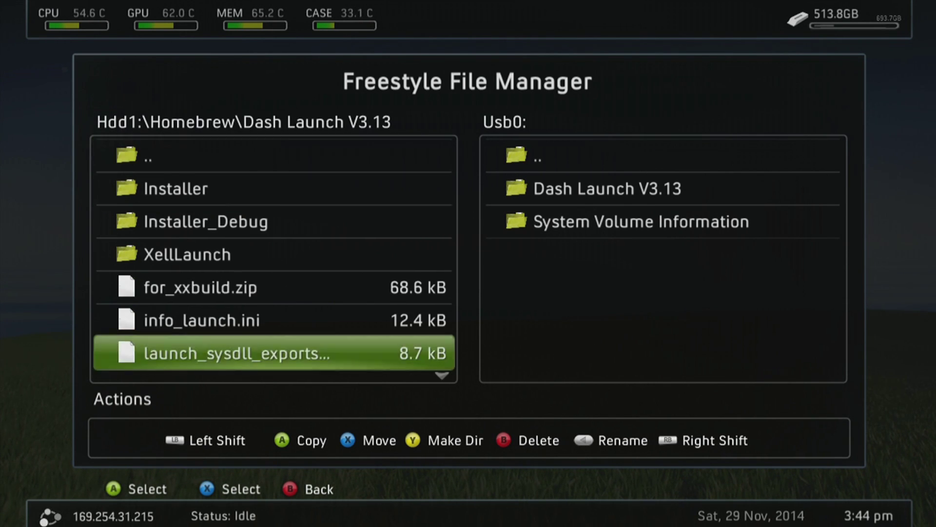
pyautogui.press('Down')
pyautogui.press('Up')
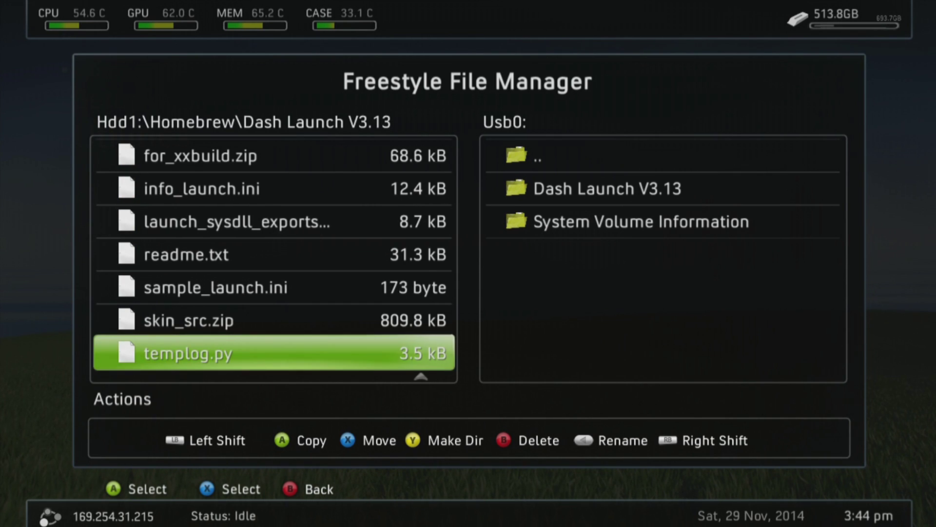
pyautogui.press('Down')
pyautogui.press('Down')
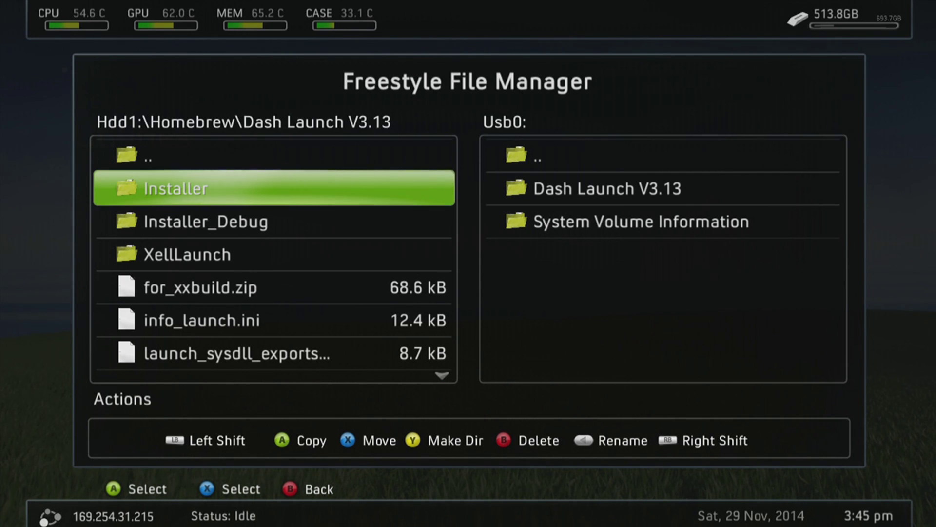
pyautogui.press('Return')
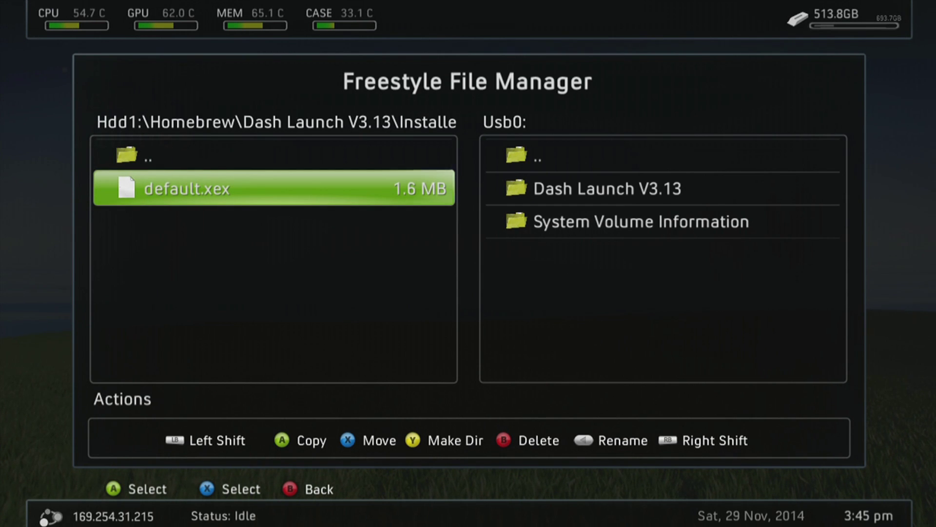
pyautogui.press('Return')
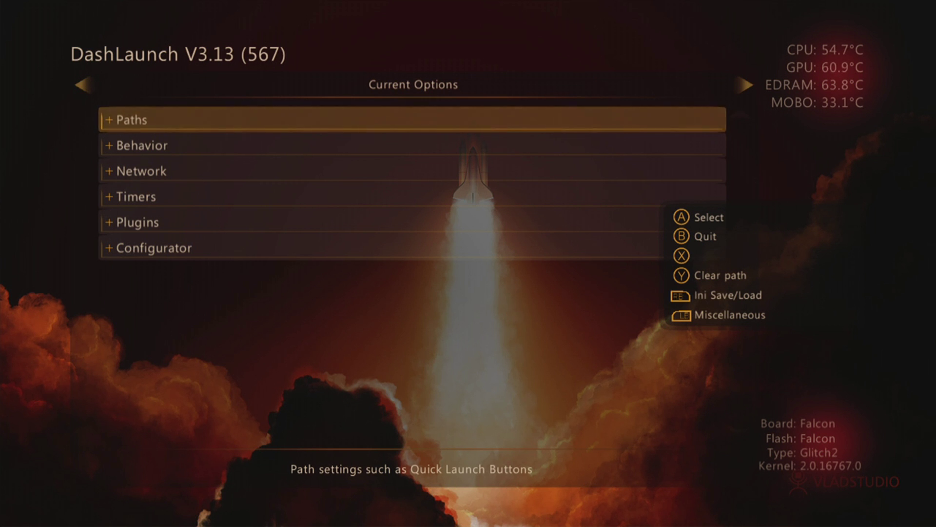
# Expand the Plugins category in Current Options, examine the plugin1 to plugin5 paths, and collapse it again.
pyautogui.press('Down')
pyautogui.press('Down')
pyautogui.press('Down')
pyautogui.press('Down')
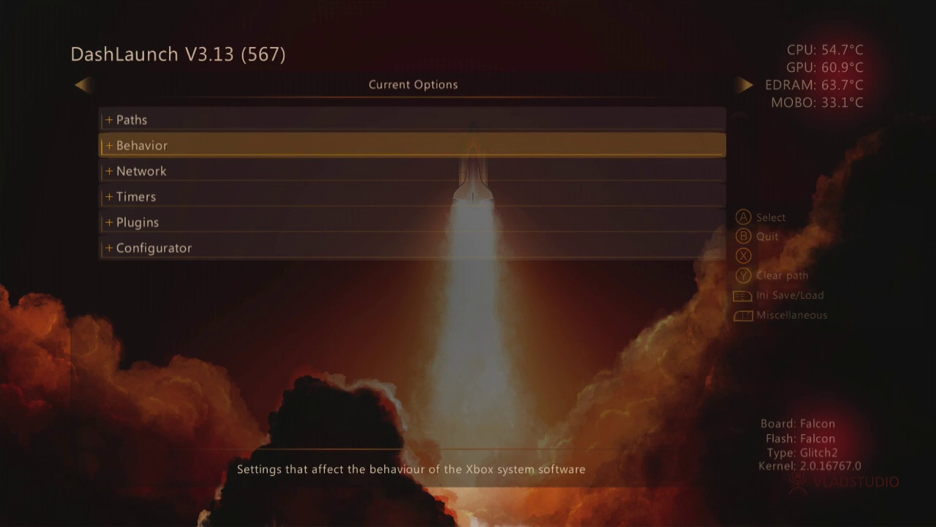
pyautogui.press('Return')
pyautogui.press('Down')
pyautogui.press('Down')
pyautogui.press('Down')
pyautogui.press('Down')
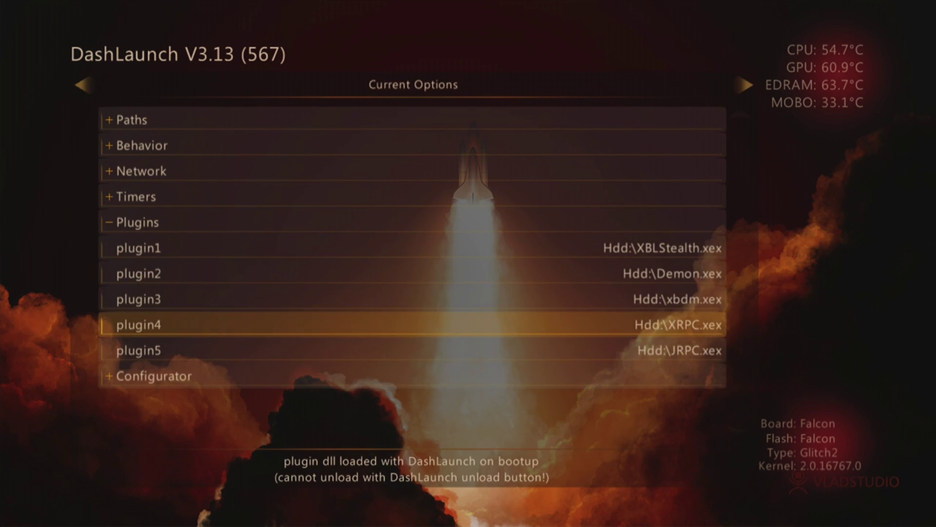
pyautogui.press('Up')
pyautogui.press('Up')
pyautogui.press('Up')
pyautogui.press('Up')
pyautogui.press('Up')
pyautogui.press('Return')
# Look at the options in the Network category and collapse it again.
pyautogui.press('Up')
pyautogui.press('Up')
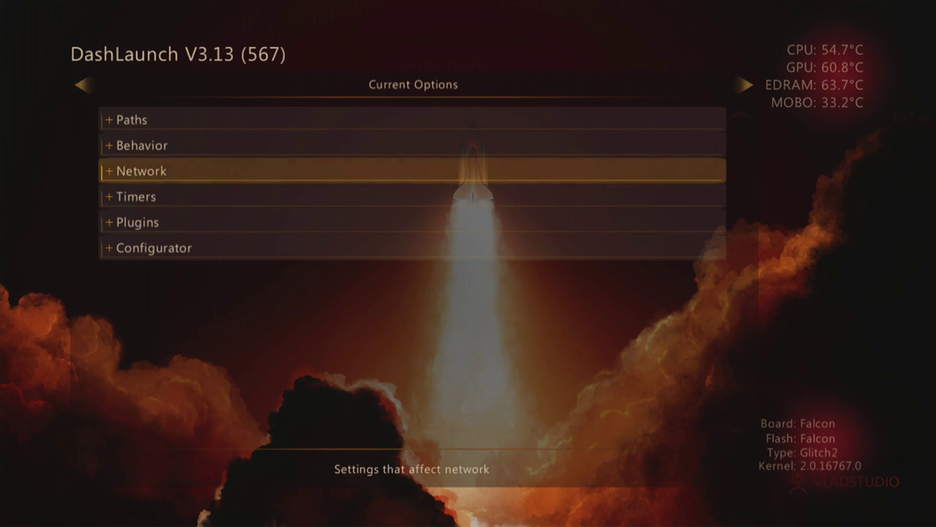
pyautogui.press('Return')
pyautogui.press('Down')
pyautogui.press('Up')
pyautogui.press('Return')
pyautogui.press('Up')
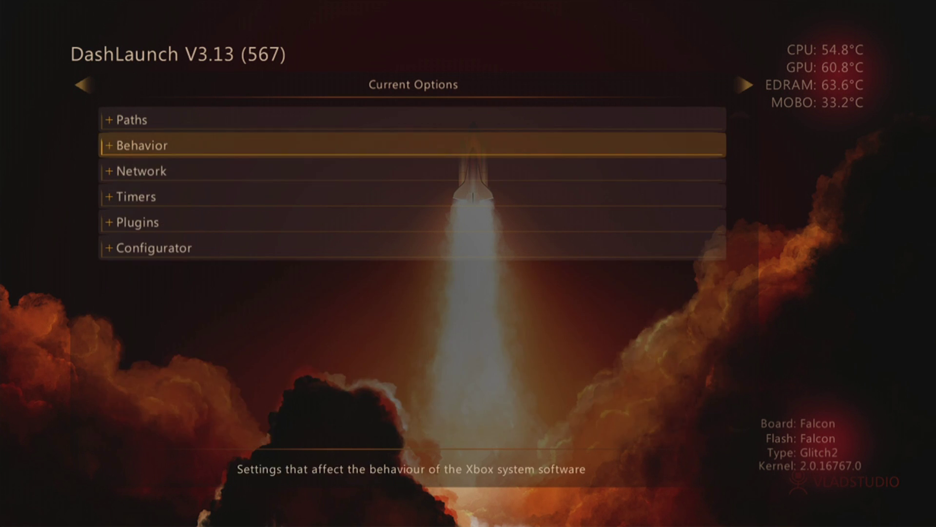
# Examine the quick launch button entries in the Paths category and collapse the list again.
pyautogui.press('Up')
pyautogui.press('Return')
pyautogui.press('Down')
pyautogui.press('Down')
pyautogui.press('Down')
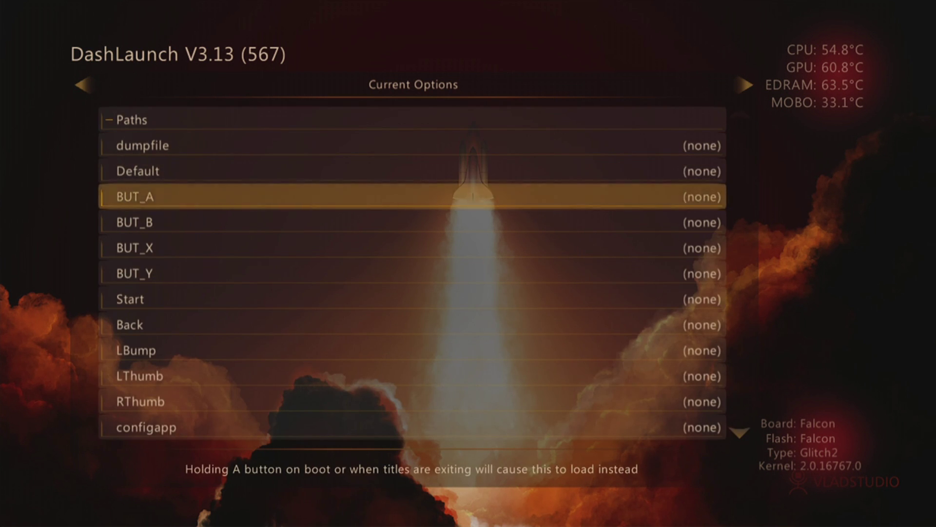
pyautogui.press('Up')
pyautogui.press('Up')
pyautogui.press('Up')
pyautogui.press('Return')
# Look briefly at the options in the Configurator category and close it.
pyautogui.press('Down')
pyautogui.press('Down')
pyautogui.press('Down')
pyautogui.press('Down')
pyautogui.press('Down')
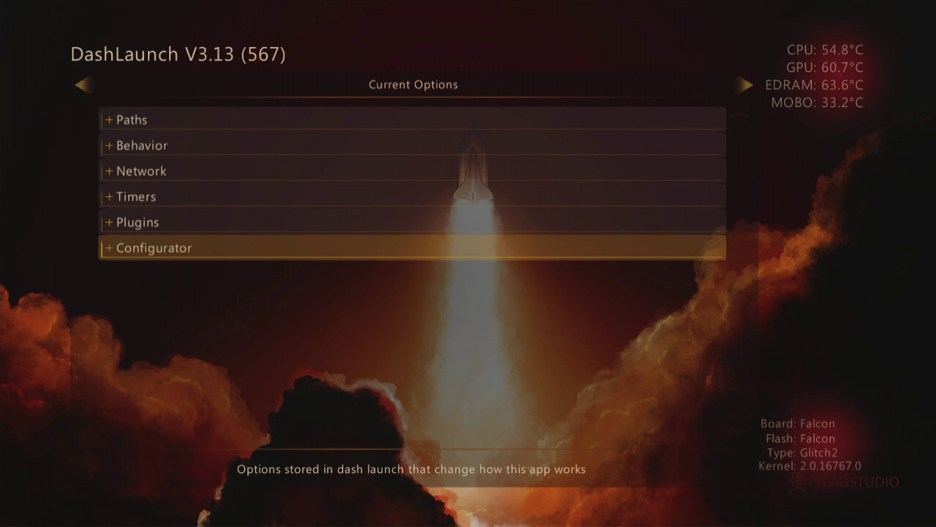
pyautogui.press('Return')
pyautogui.press('Return')
# Review the plugin paths in the Plugins category once more, collapse it, and return to the Paths category.
pyautogui.press('Up')
pyautogui.press('Up')
pyautogui.press('Up')
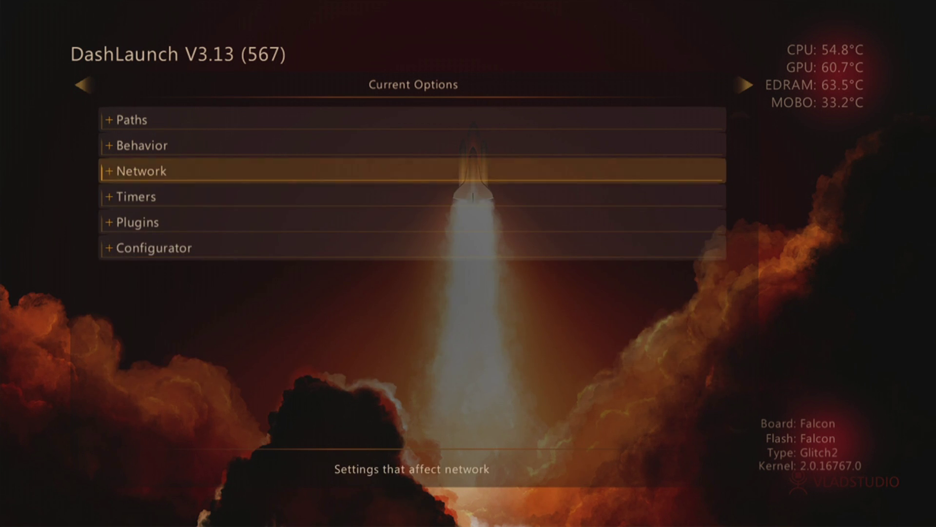
pyautogui.press('Up')
pyautogui.press('Down')
pyautogui.press('Down')
pyautogui.press('Down')
pyautogui.press('Return')
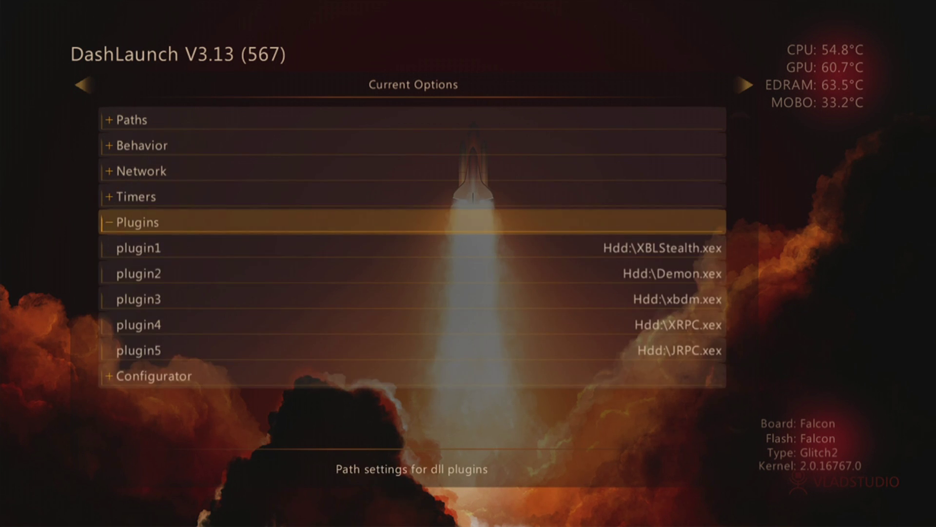
pyautogui.press('Return')
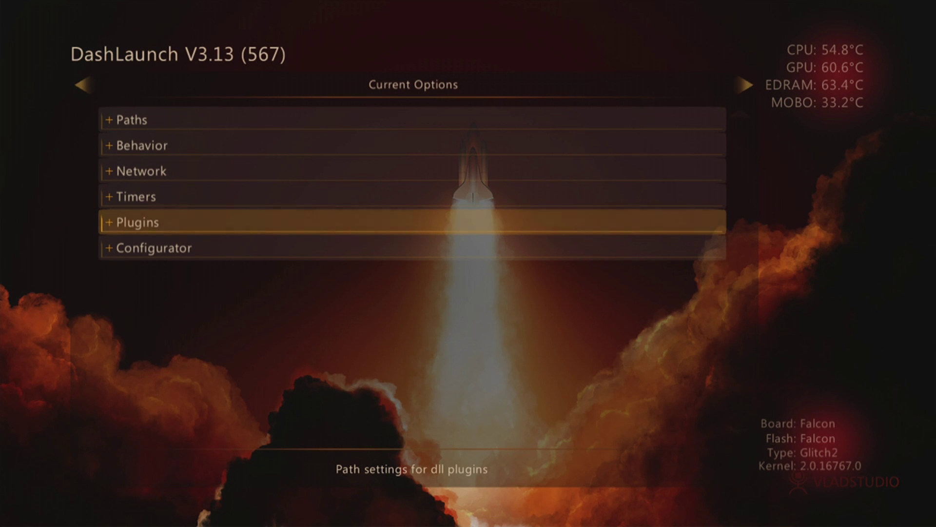
pyautogui.press('Up')
pyautogui.press('Up')
pyautogui.press('Up')
pyautogui.press('Up')
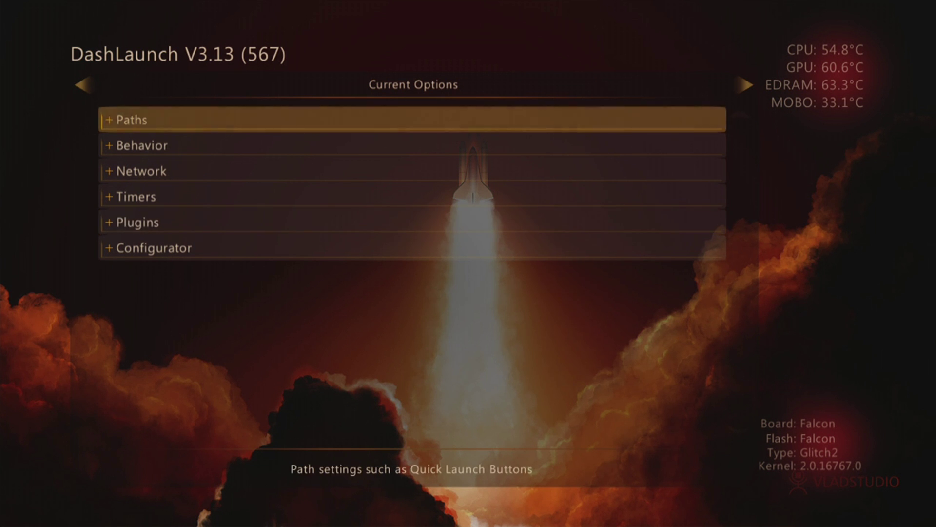